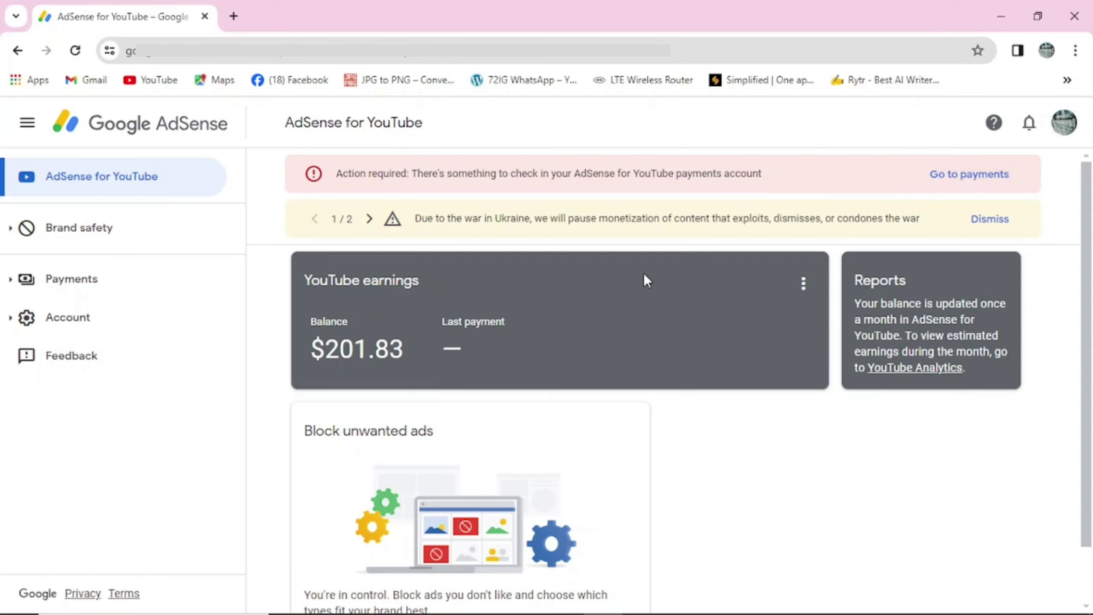
Go from Payments to Payments info and follow the Update banner to the empty Payment methods page.
click(88, 288)
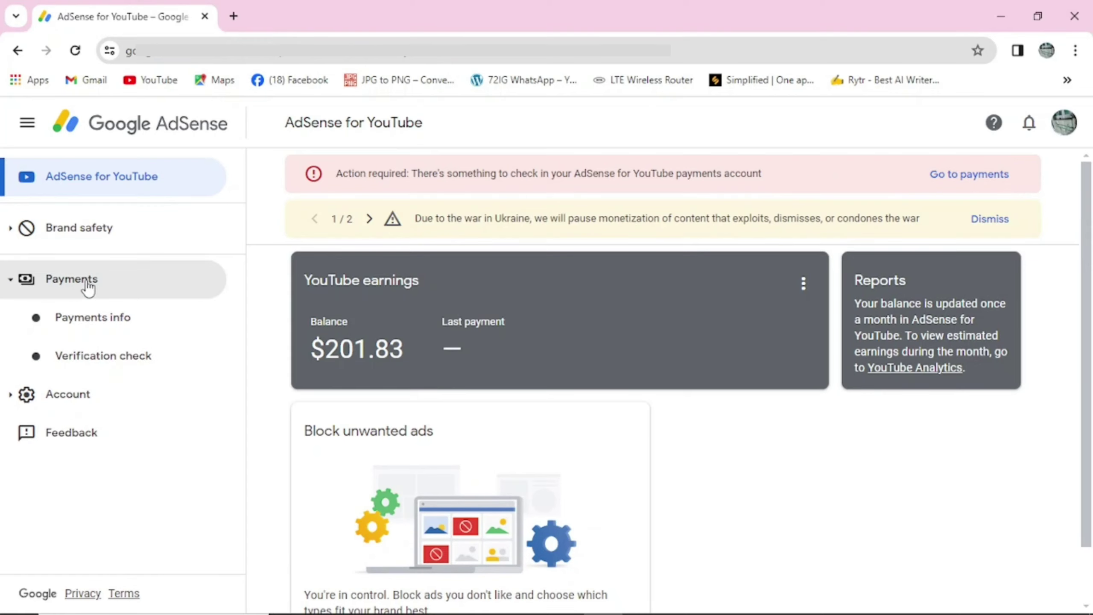
click(105, 319)
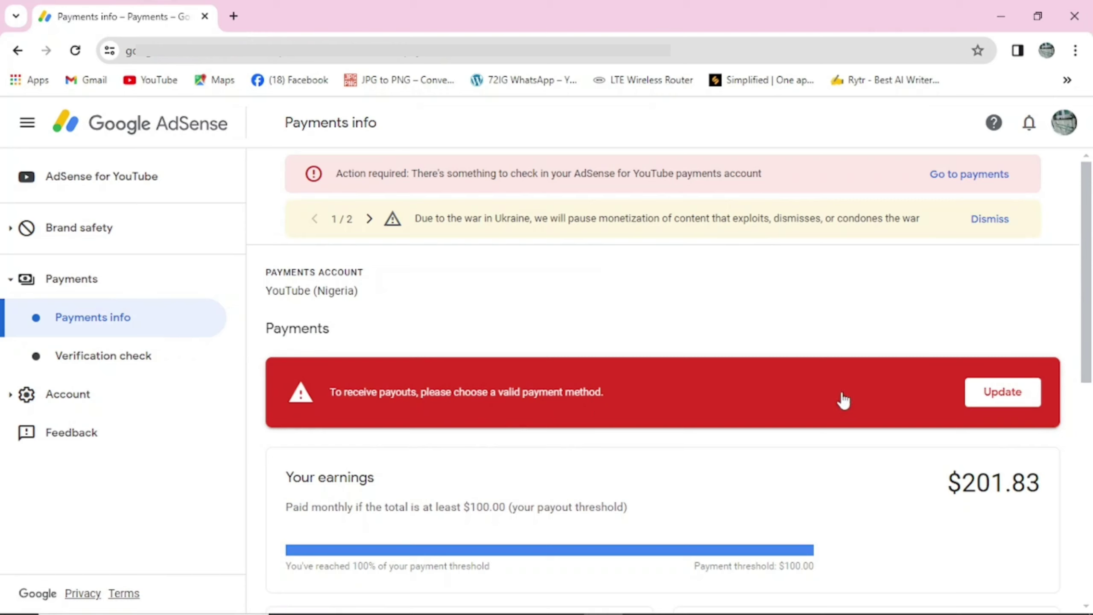
click(1009, 403)
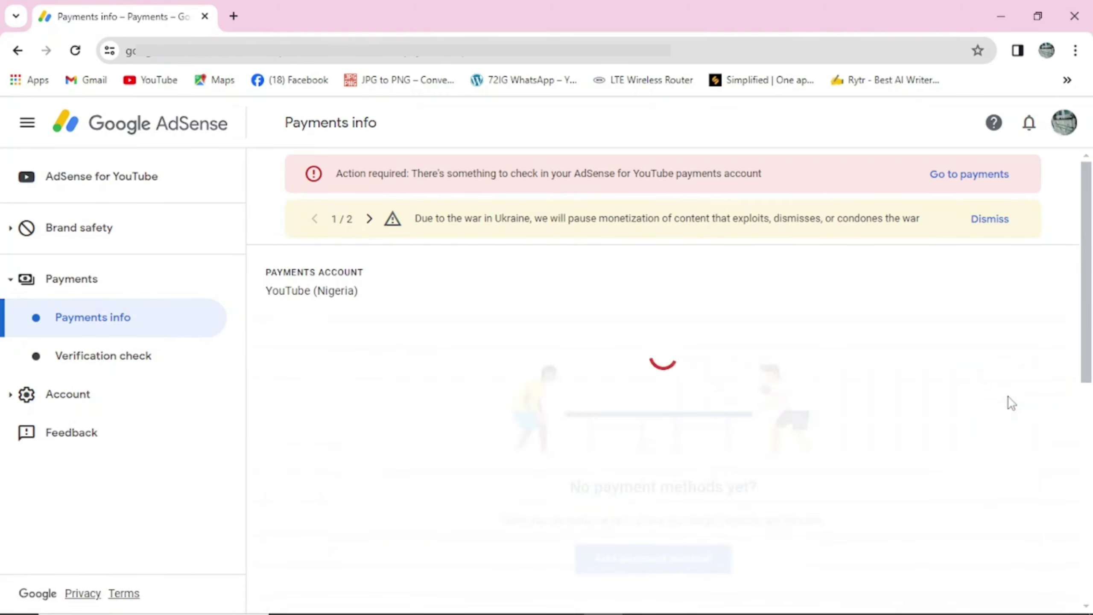
drag(1091, 314, 1091, 372)
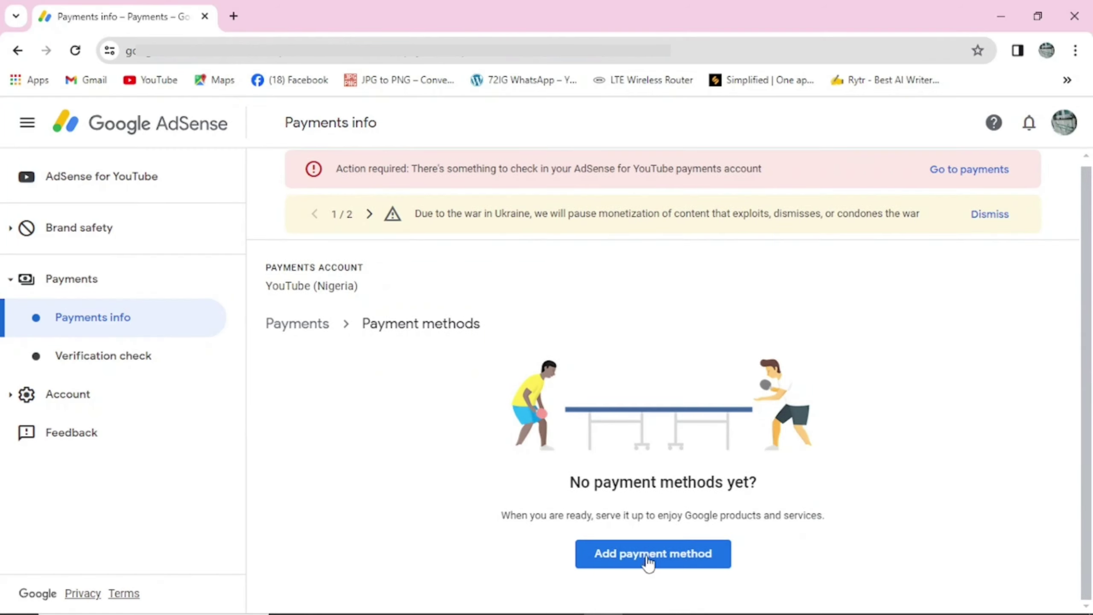
Start a new payment method and select 'Add new wire transfer details' instead of check details.
click(663, 556)
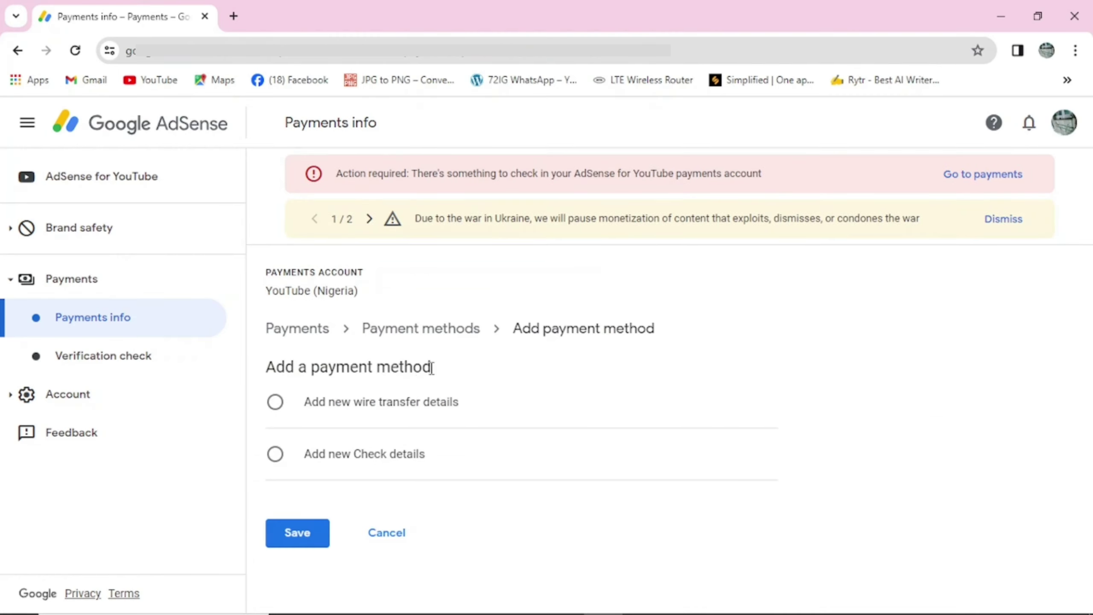
click(296, 417)
click(324, 470)
click(336, 394)
click(297, 472)
click(275, 400)
Expand the wire transfer option and scroll to its bank account name, bank name and SWIFT BIC fields.
click(277, 403)
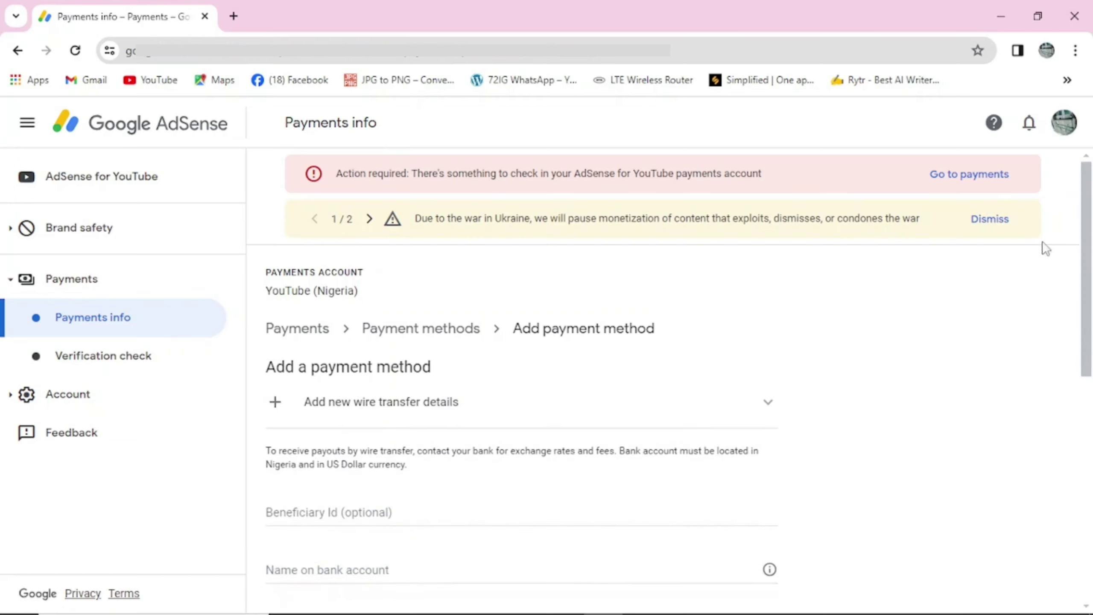
drag(1086, 239, 1090, 291)
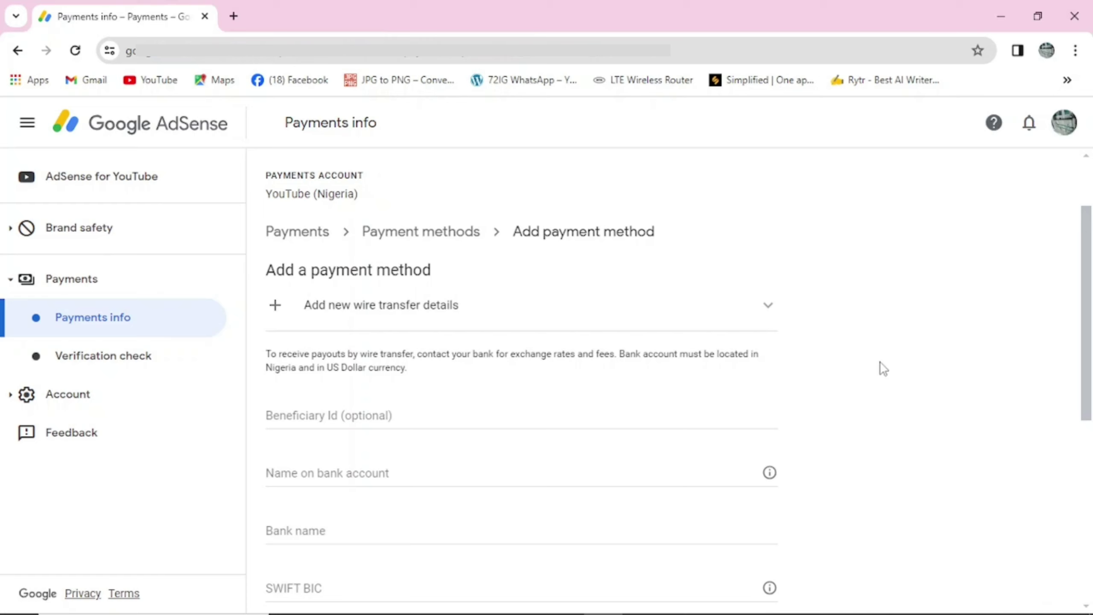
drag(1088, 289, 1089, 348)
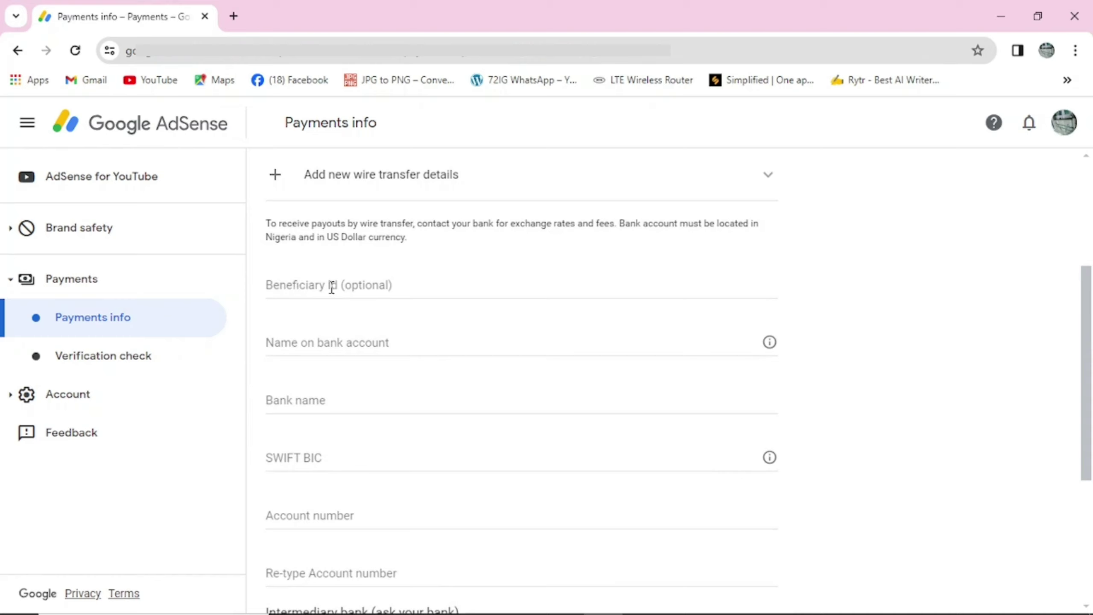
Enter the account holder's name and 'Zenith bank plc' as the bank name.
click(321, 335)
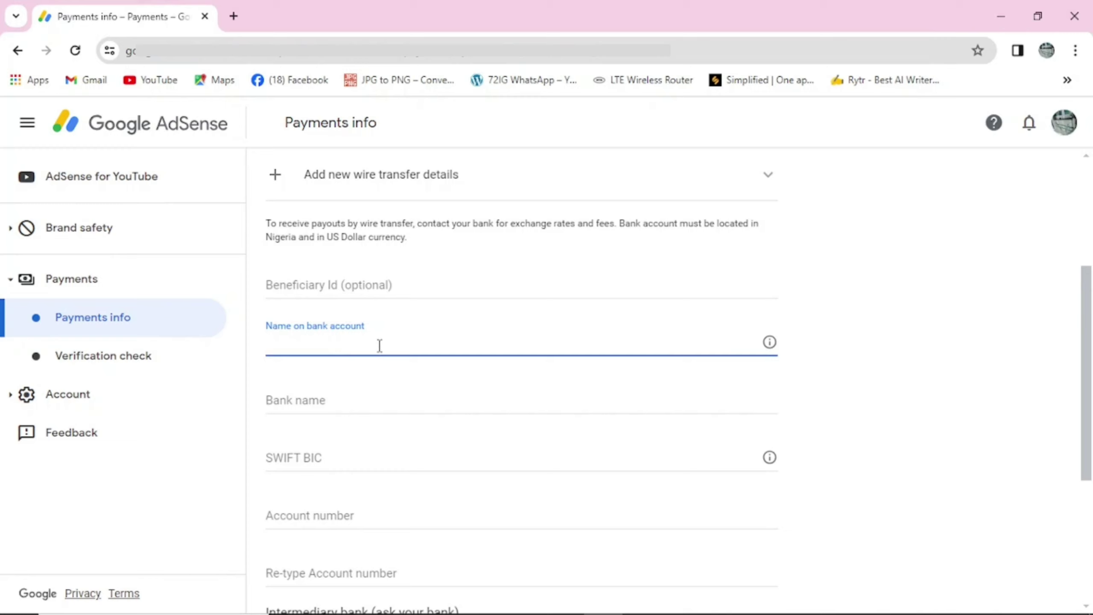
mouse_move(769, 344)
text(COLLINS)
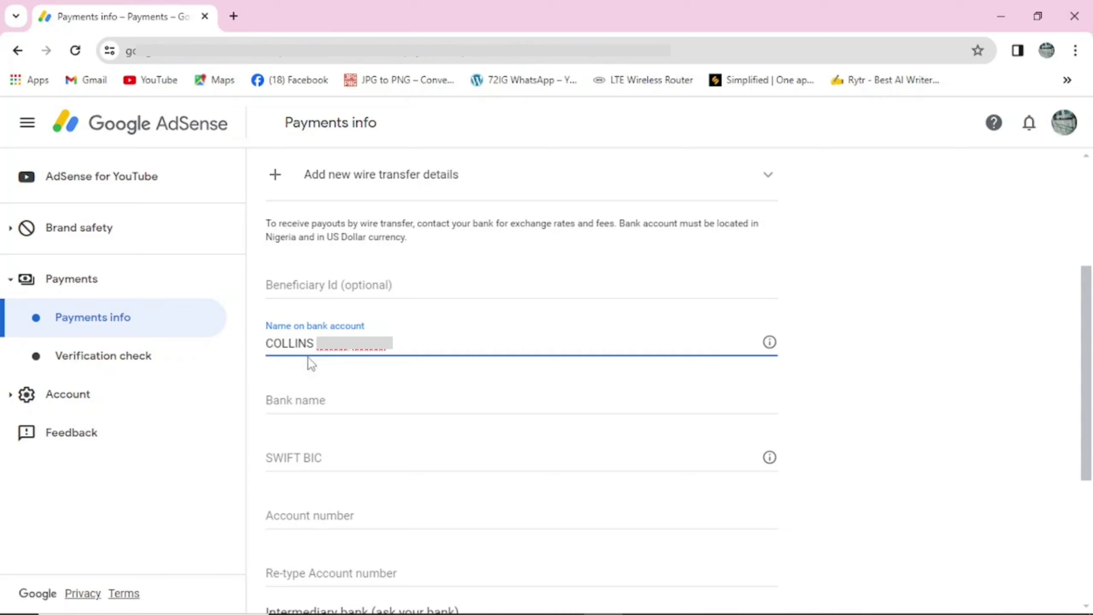
click(331, 403)
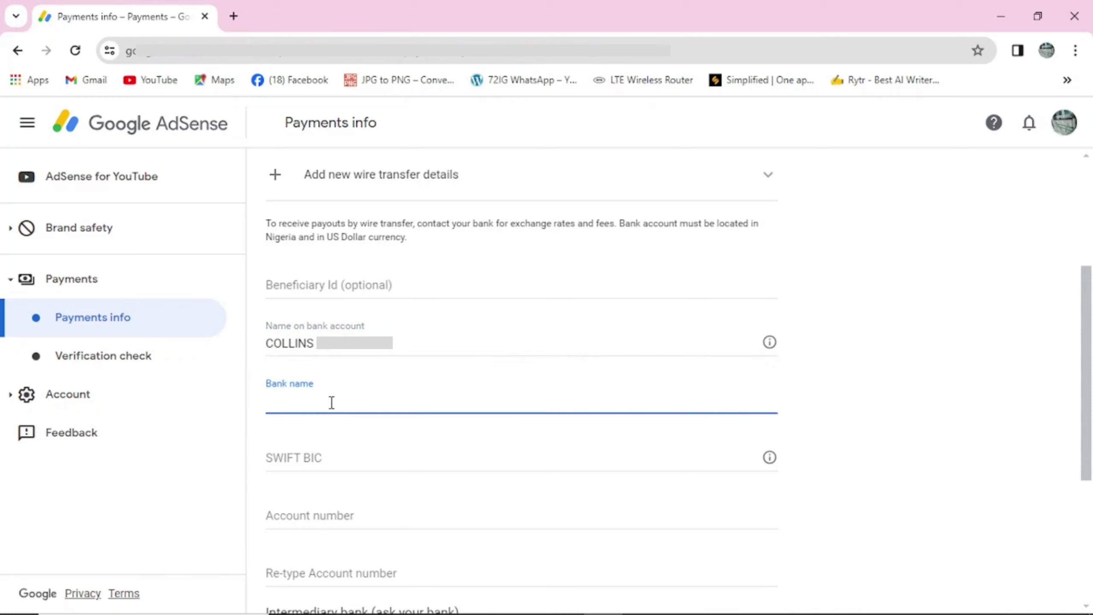
text(Zenith bank plc)
click(315, 453)
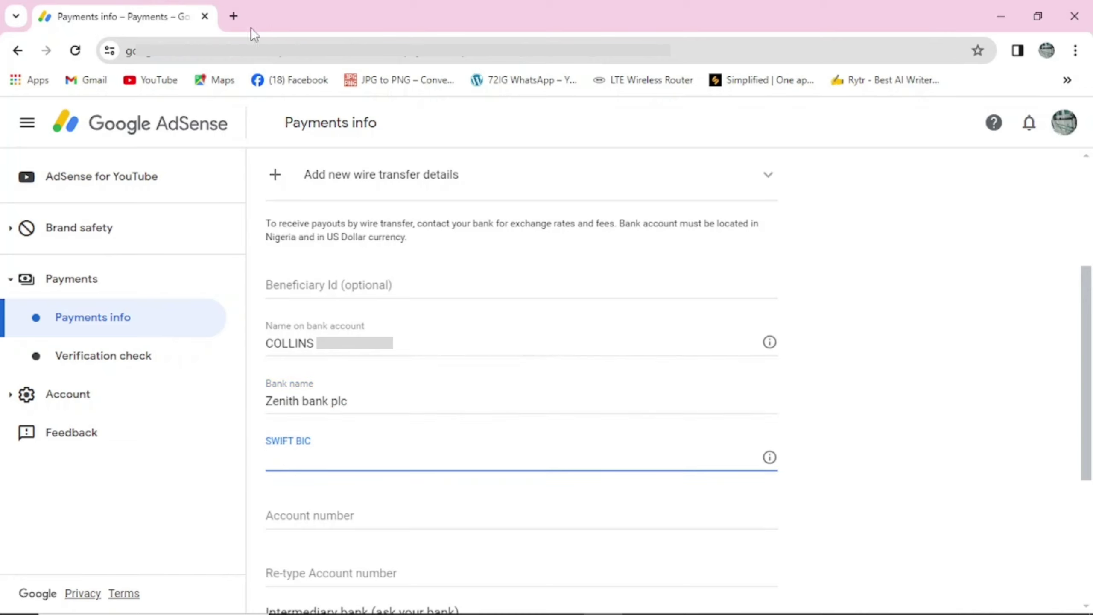
Search Google in a new tab for 'zenith bank sw' and copy the SWIFT code ZEIBNGLA.
click(233, 16)
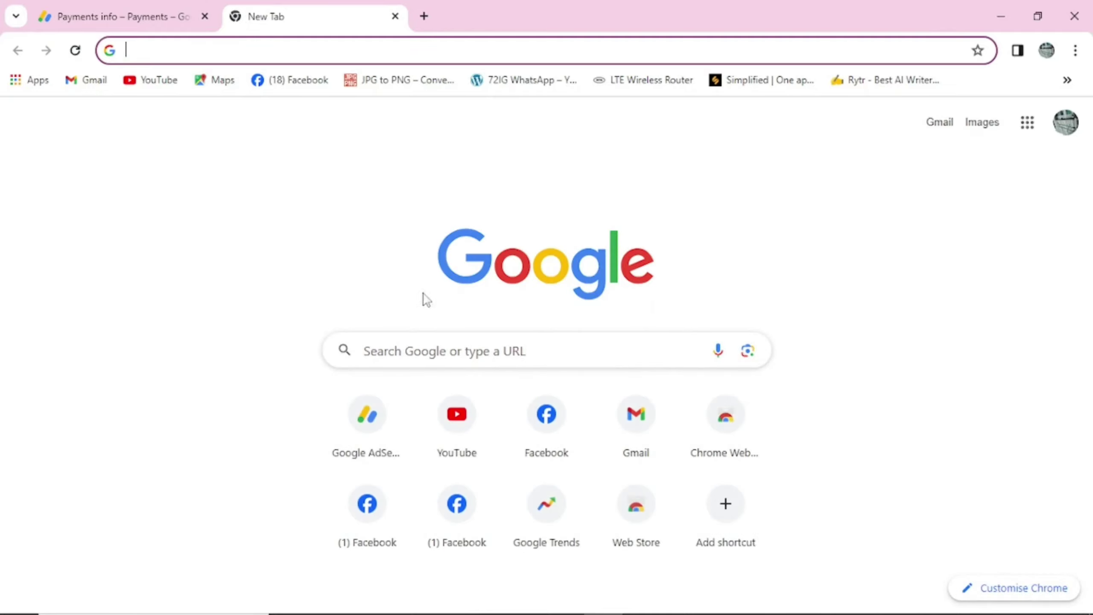
click(451, 355)
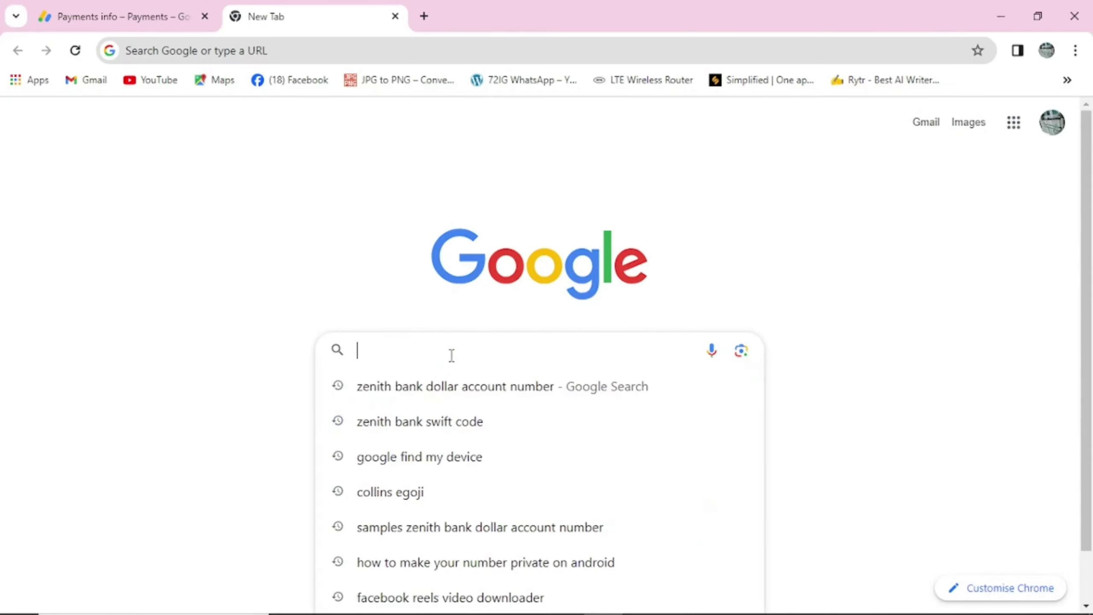
text(n)
key(BackSpace)
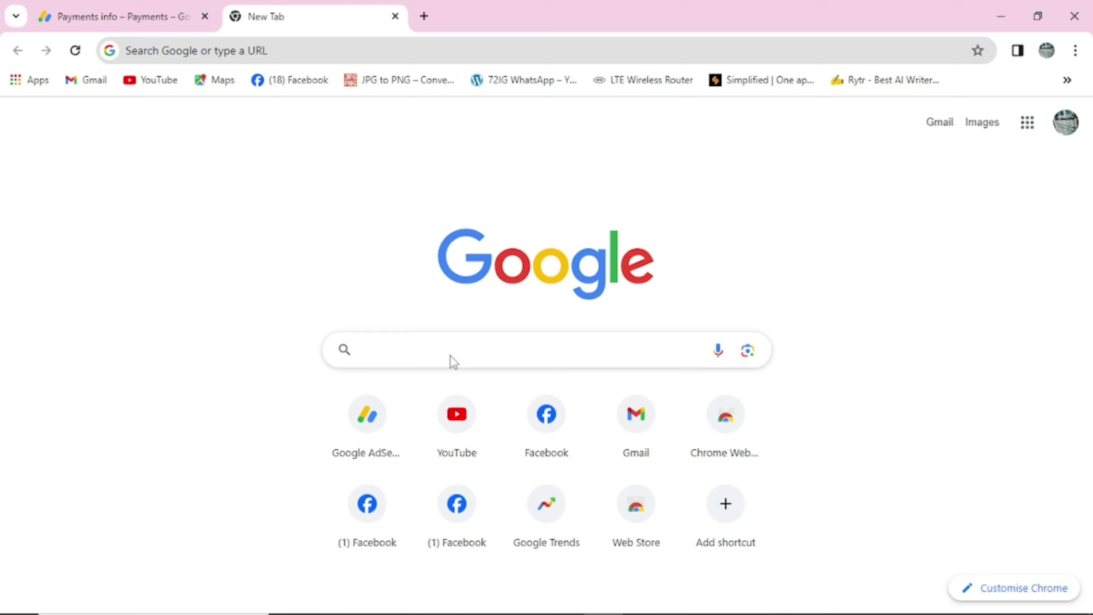
text(zenith bank sw)
key(Return)
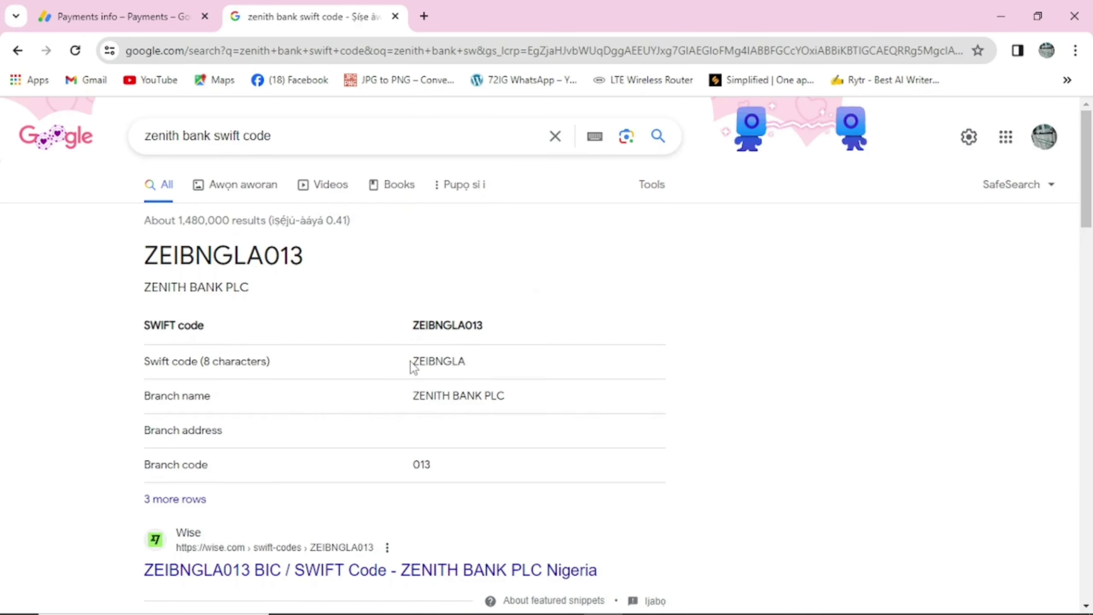
drag(414, 362, 468, 371)
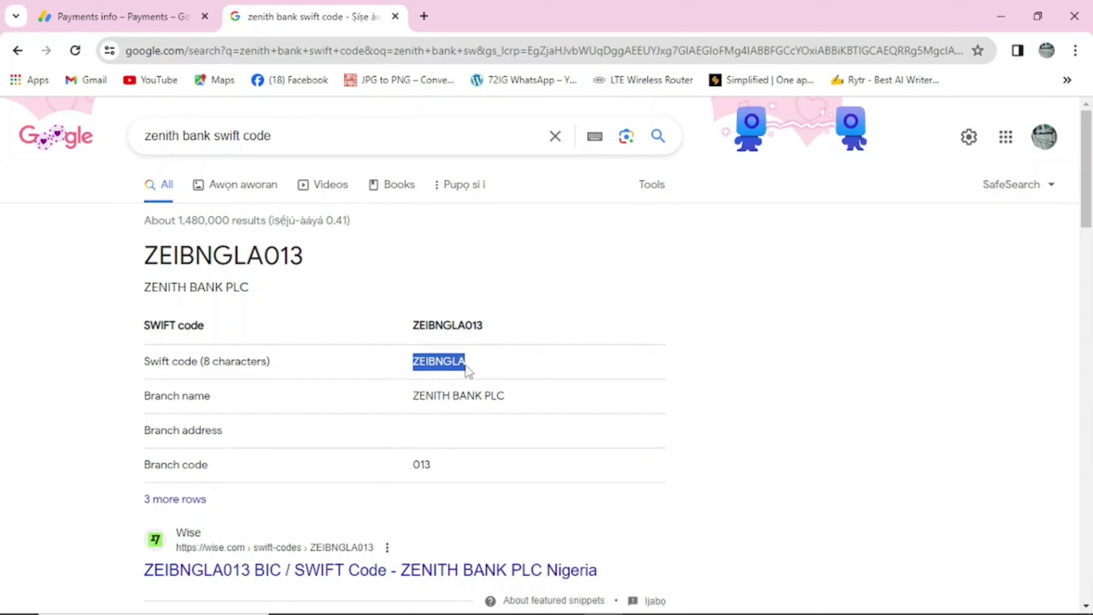
right_click(445, 364)
click(466, 379)
Paste ZEIBNGLA into the SWIFT BIC field of the AdSense wire transfer form.
click(134, 17)
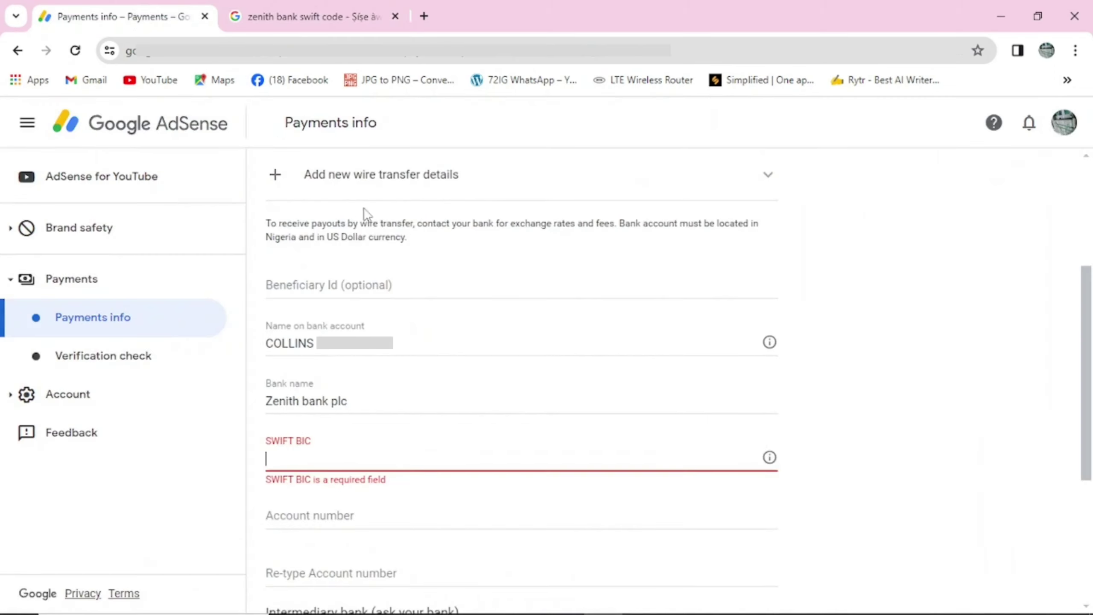
click(304, 444)
right_click(305, 444)
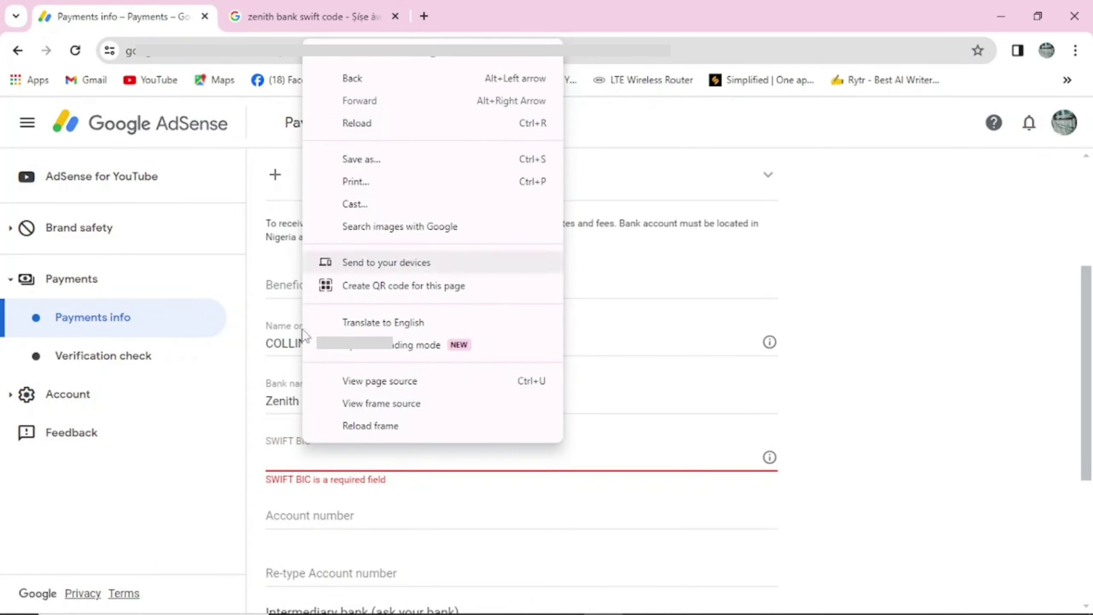
click(280, 460)
right_click(280, 460)
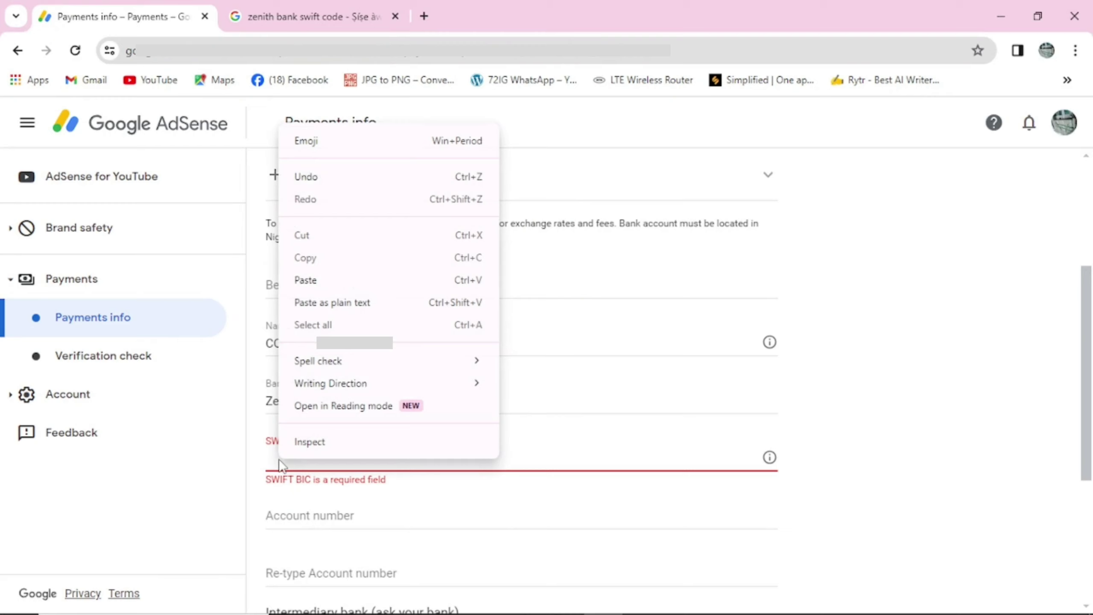
click(324, 281)
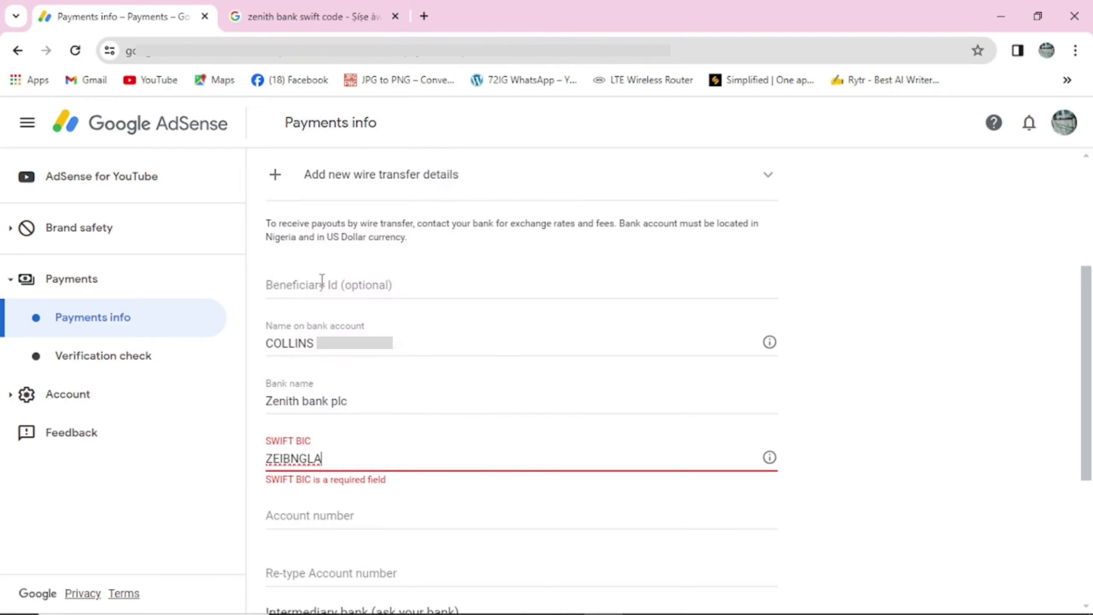
click(323, 512)
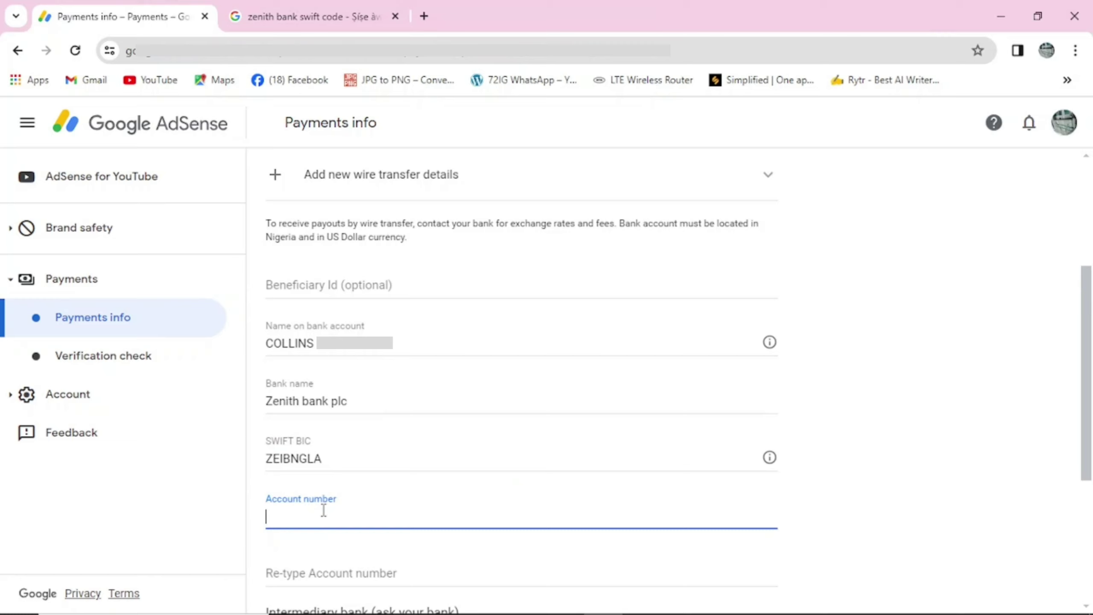
Enter the bank account number, re-type it to confirm, and scroll down to the primary checkbox.
text(50)
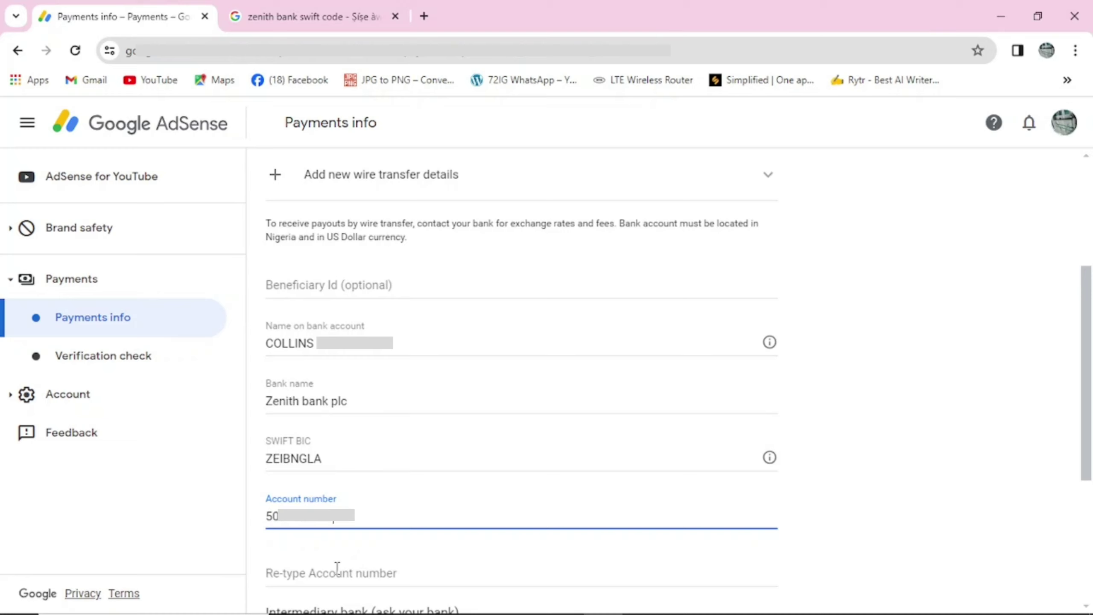
click(336, 567)
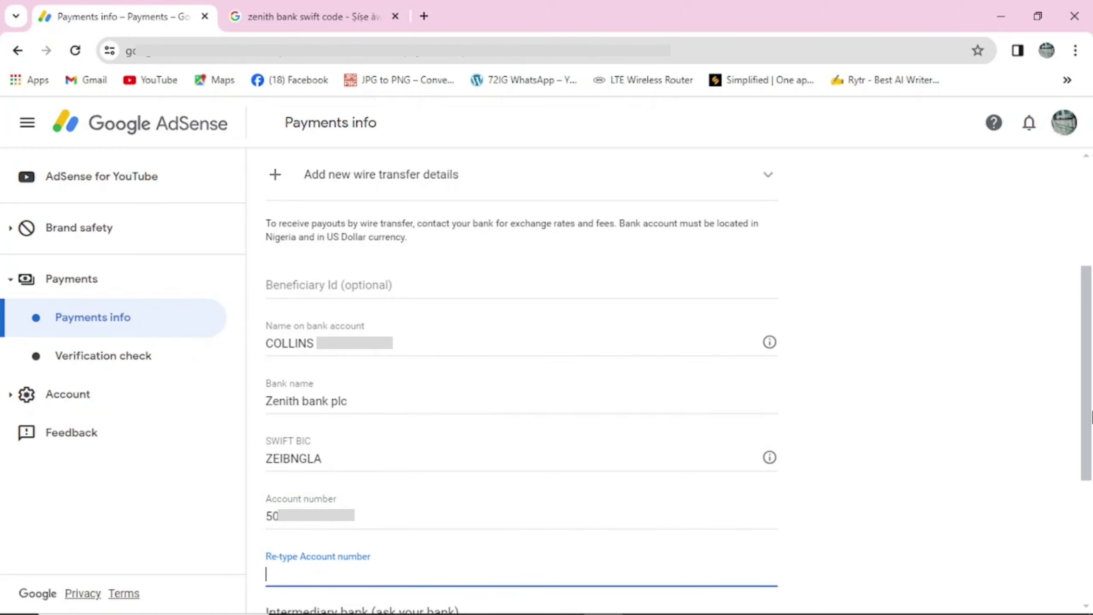
drag(1085, 411, 1086, 442)
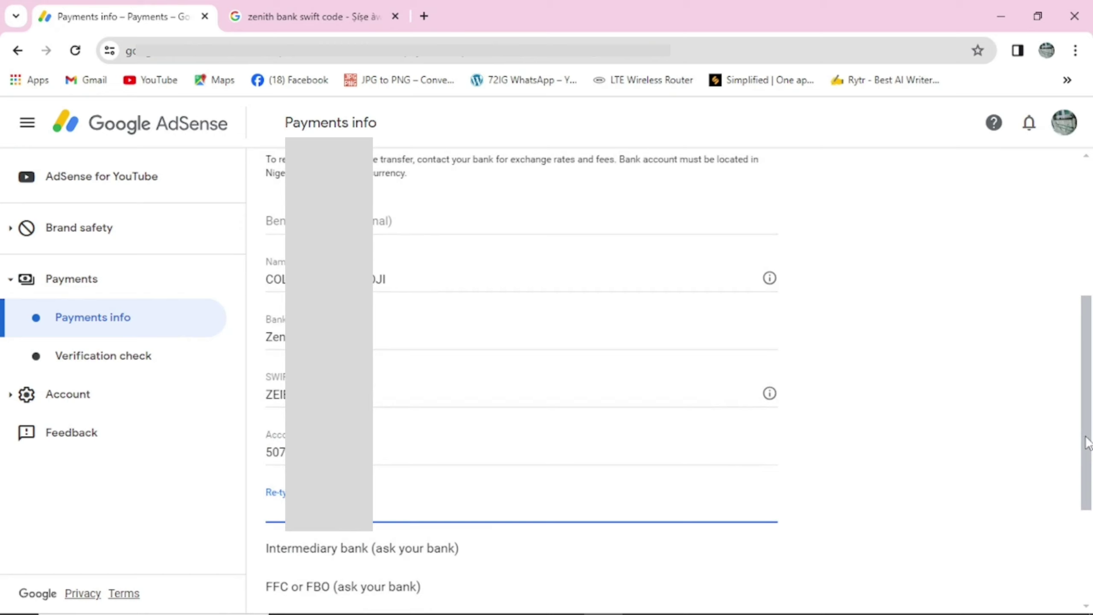
text(507)
drag(1089, 416, 1091, 508)
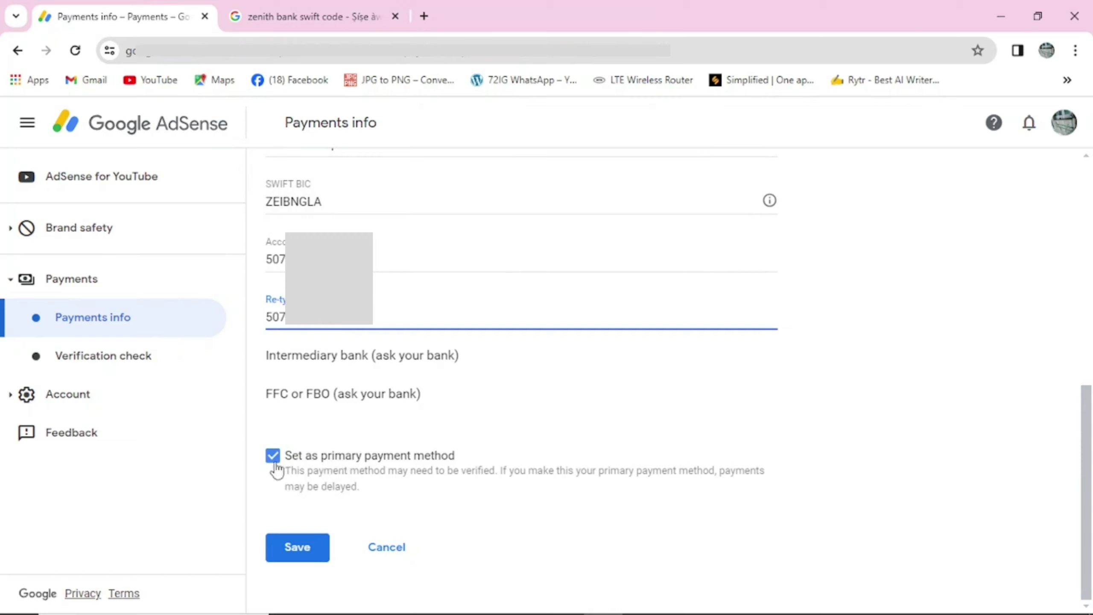
Save the wire transfer bank account as the payment method.
click(296, 548)
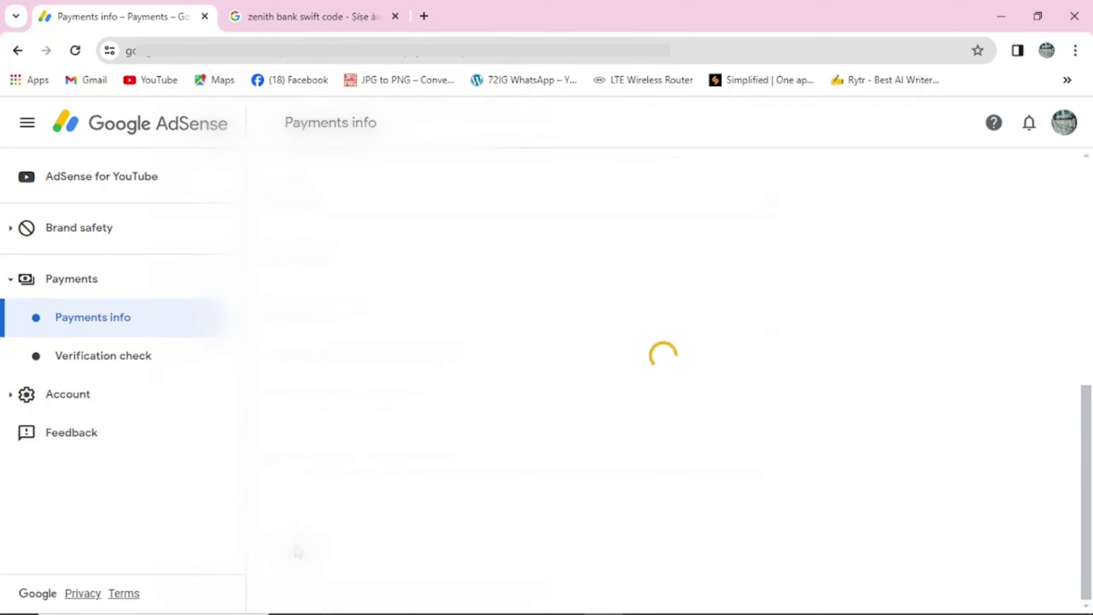